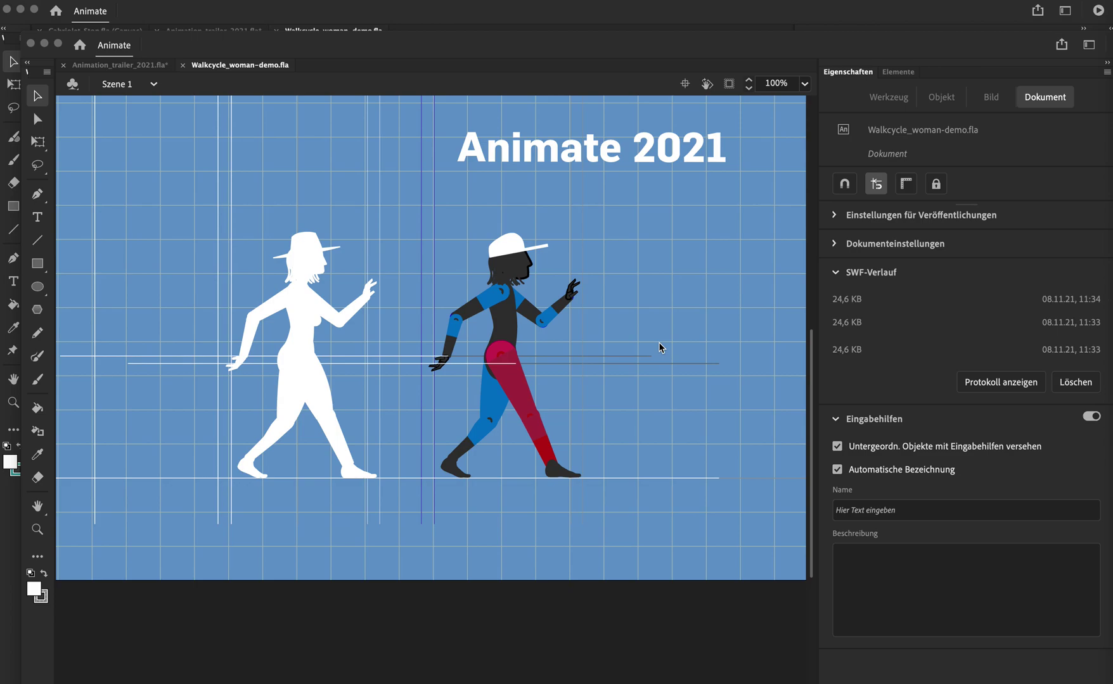
Test-play Walkcycle_woman-demo.fla in Animate 2021, then close the SWF preview to return to the timeline.
{"action": "left_click", "coordinate": [665, 272]}
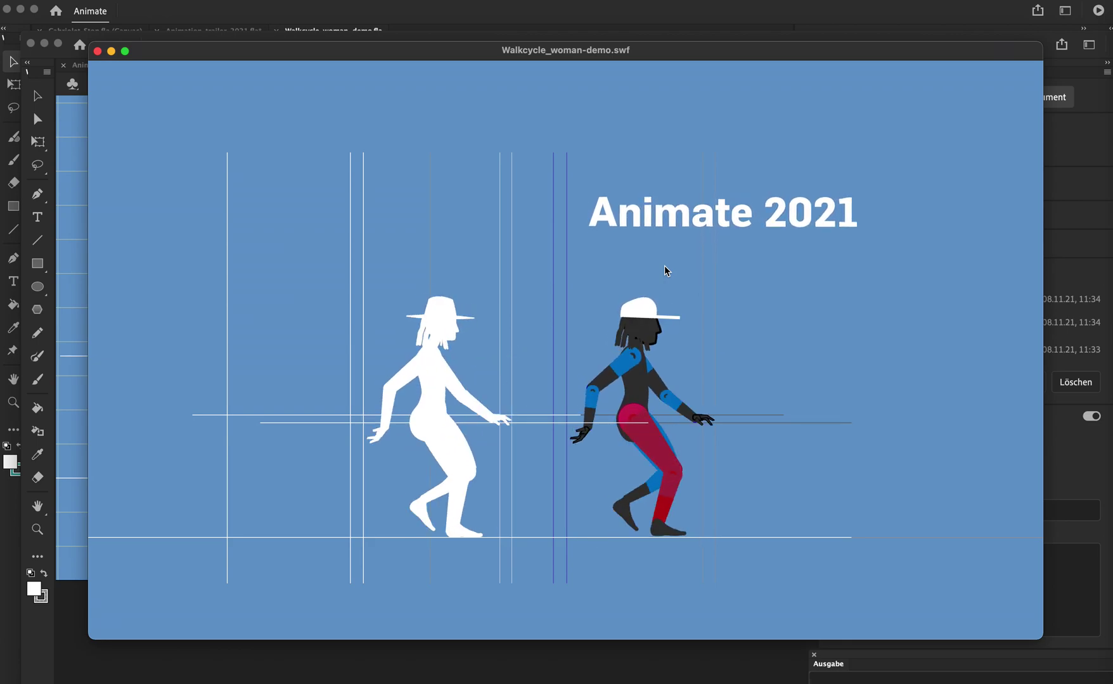
{"action": "key", "text": "super+w"}
Rotate the red thigh (Oberschenkel_mc) upward with Free Transform so the leg kicks up.
{"action": "left_click", "coordinate": [520, 390]}
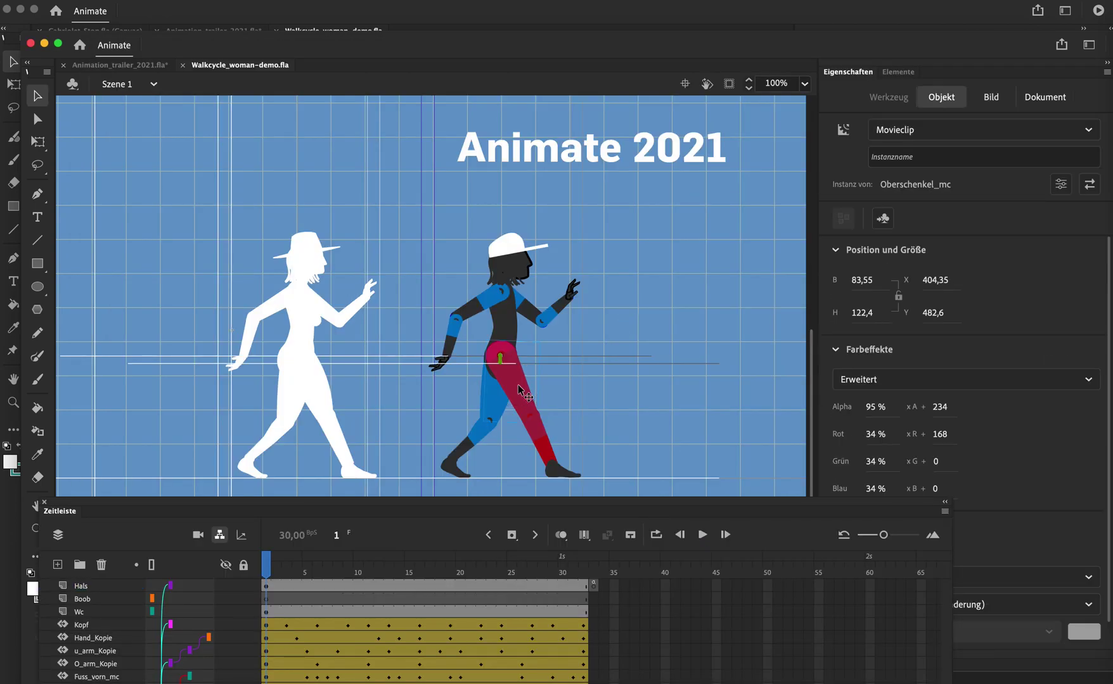
{"action": "left_click", "coordinate": [37, 144]}
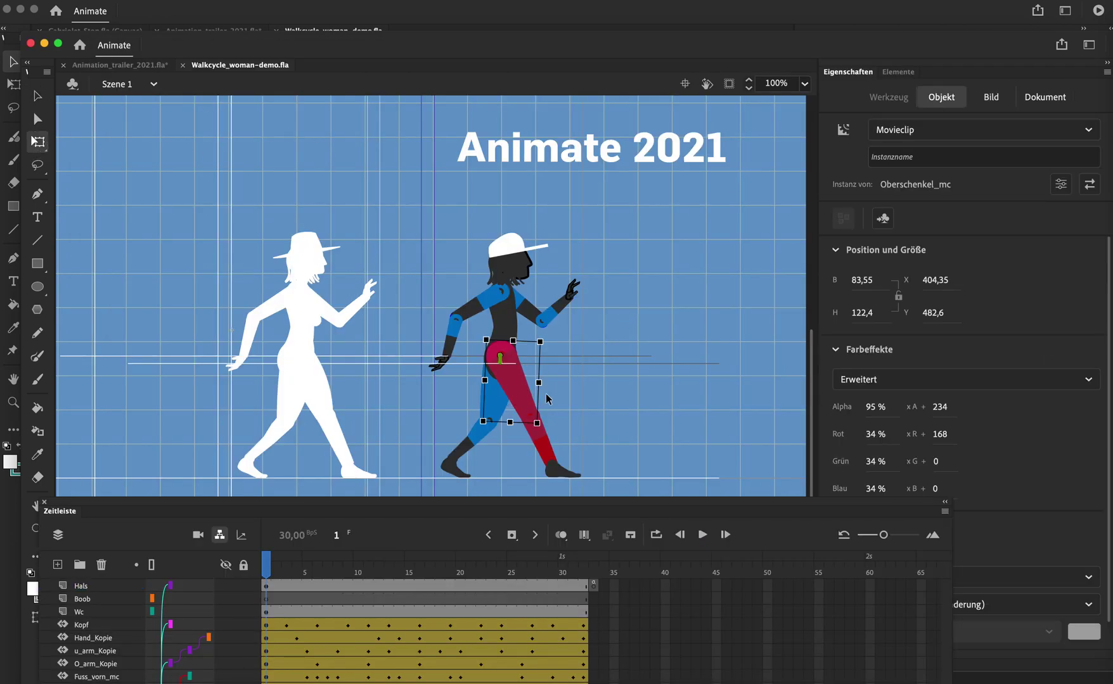
{"action": "left_click_drag", "start_coordinate": [551, 425], "coordinate": [580, 329]}
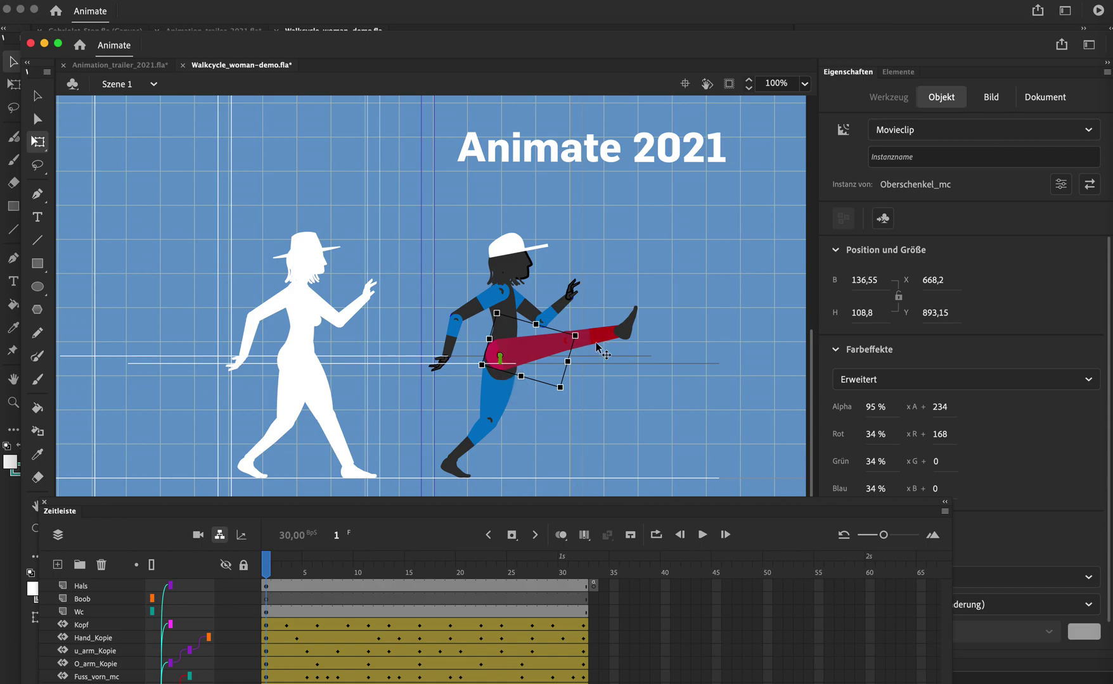
Bend the lower leg downward, check the foot, then rotate the thigh back down.
{"action": "left_click", "coordinate": [599, 339]}
{"action": "left_click_drag", "start_coordinate": [621, 379], "coordinate": [590, 374]}
{"action": "left_click", "coordinate": [558, 418]}
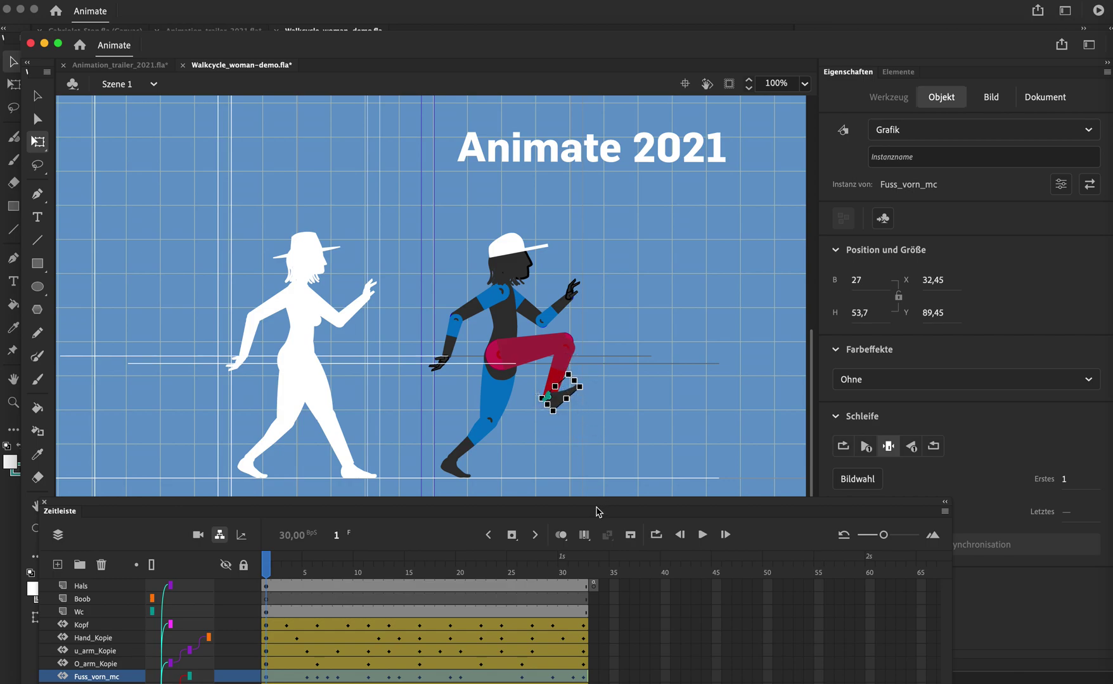
{"action": "left_click", "coordinate": [526, 348]}
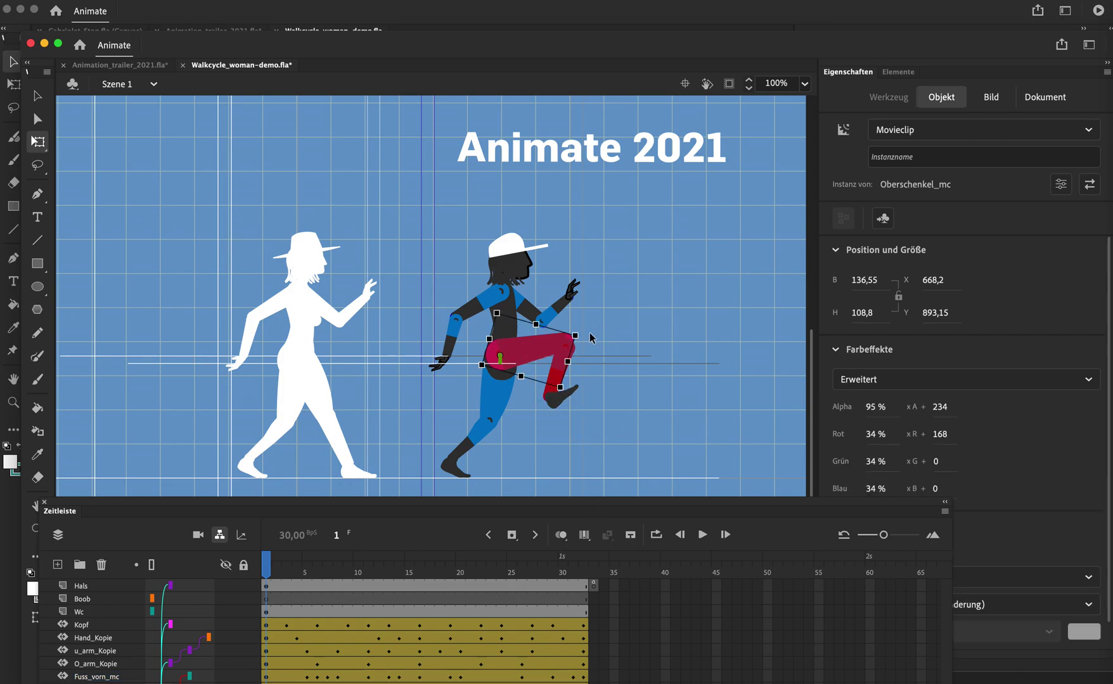
{"action": "left_click_drag", "start_coordinate": [586, 340], "coordinate": [590, 405]}
In Animate 2022, recentre the stage and test-play the walk cycle, then close the preview.
{"action": "key", "text": "super+Tab"}
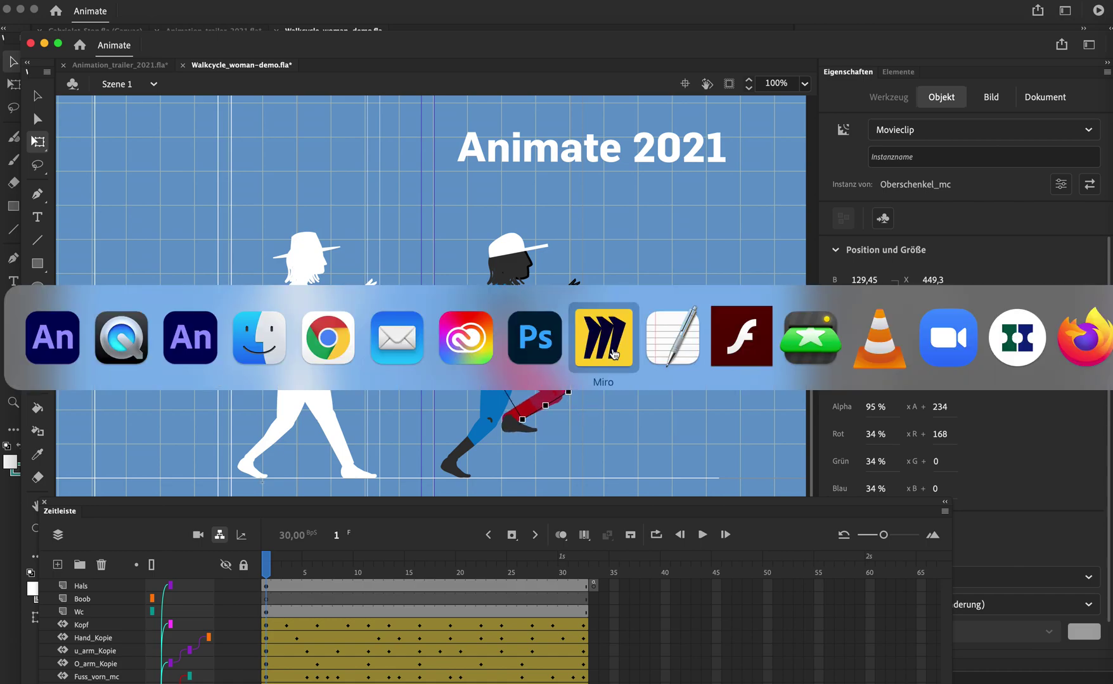
{"action": "left_click", "coordinate": [203, 334]}
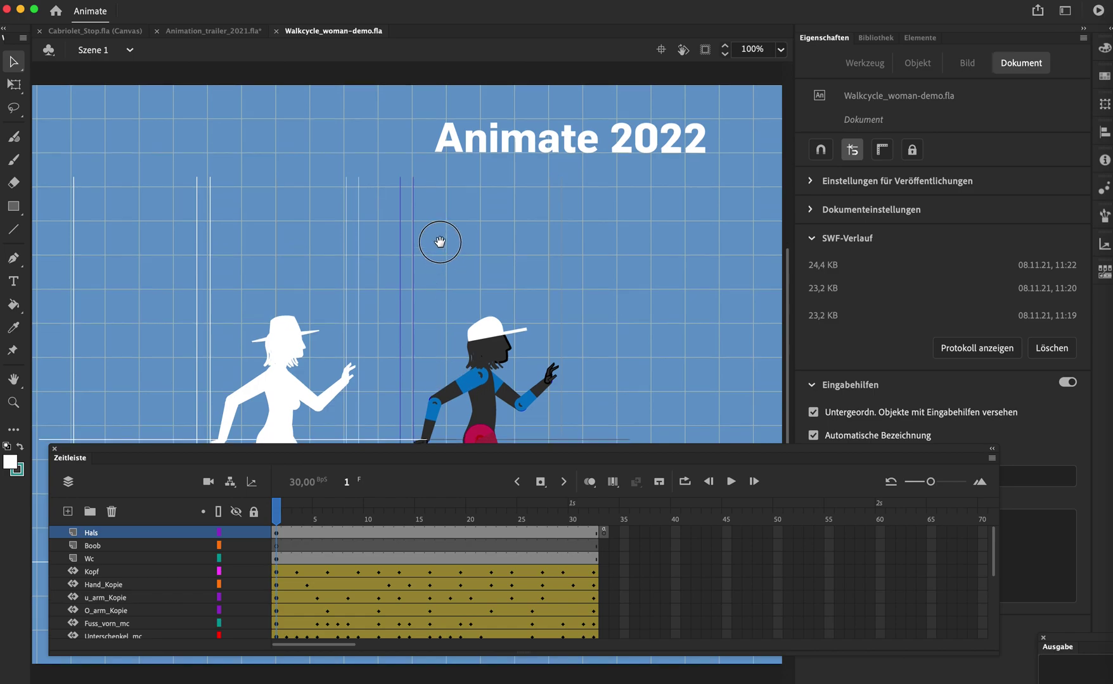
{"action": "scroll", "coordinate": [440, 240], "scroll_direction": "down", "scroll_amount": 5}
{"action": "left_click_drag", "start_coordinate": [432, 227], "coordinate": [455, 212]}
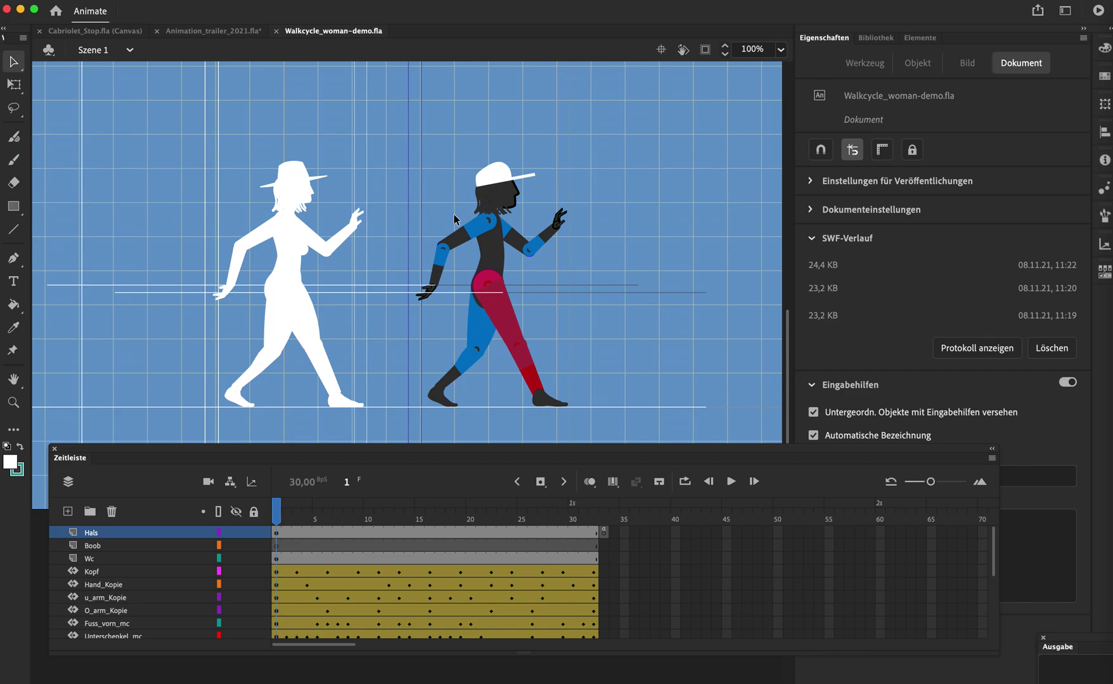
{"action": "key", "text": "super+Return"}
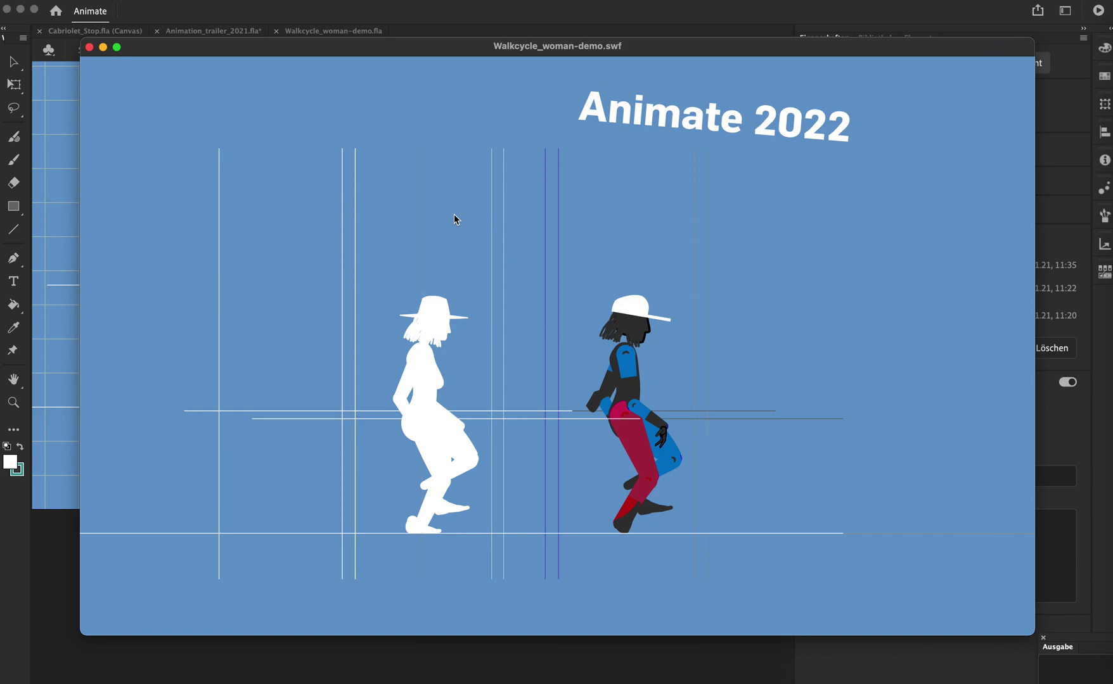
{"action": "key", "text": "super+w"}
In the 2022 file, swing the red thigh backward with Free Transform, then select the lower leg.
{"action": "left_click", "coordinate": [507, 311]}
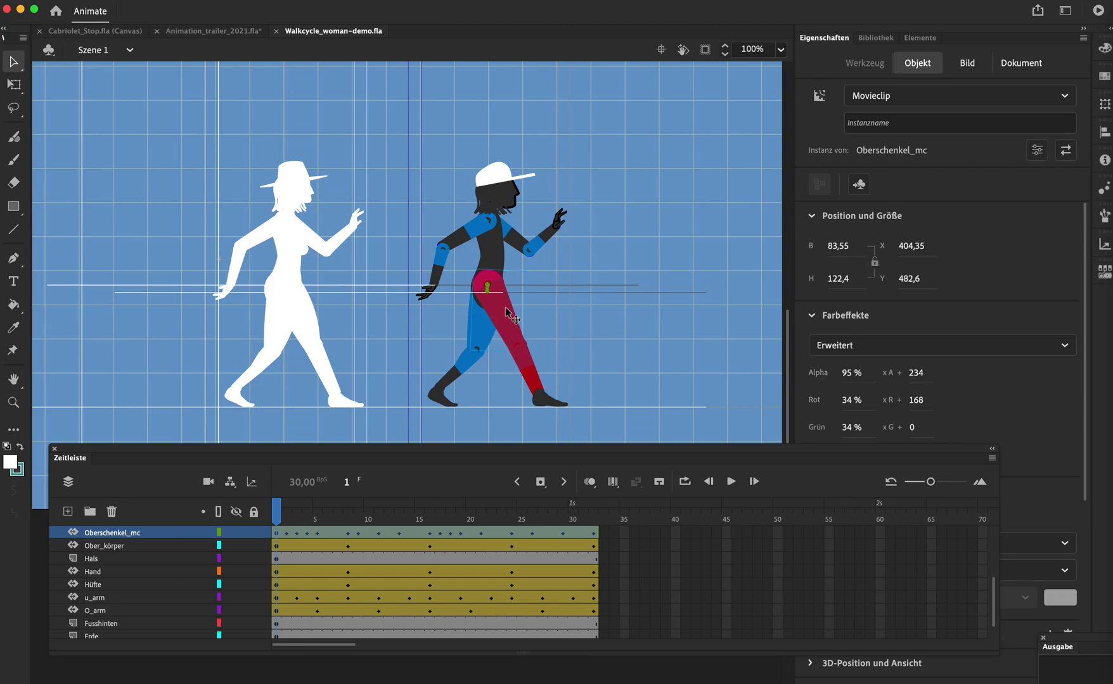
{"action": "left_click", "coordinate": [14, 84]}
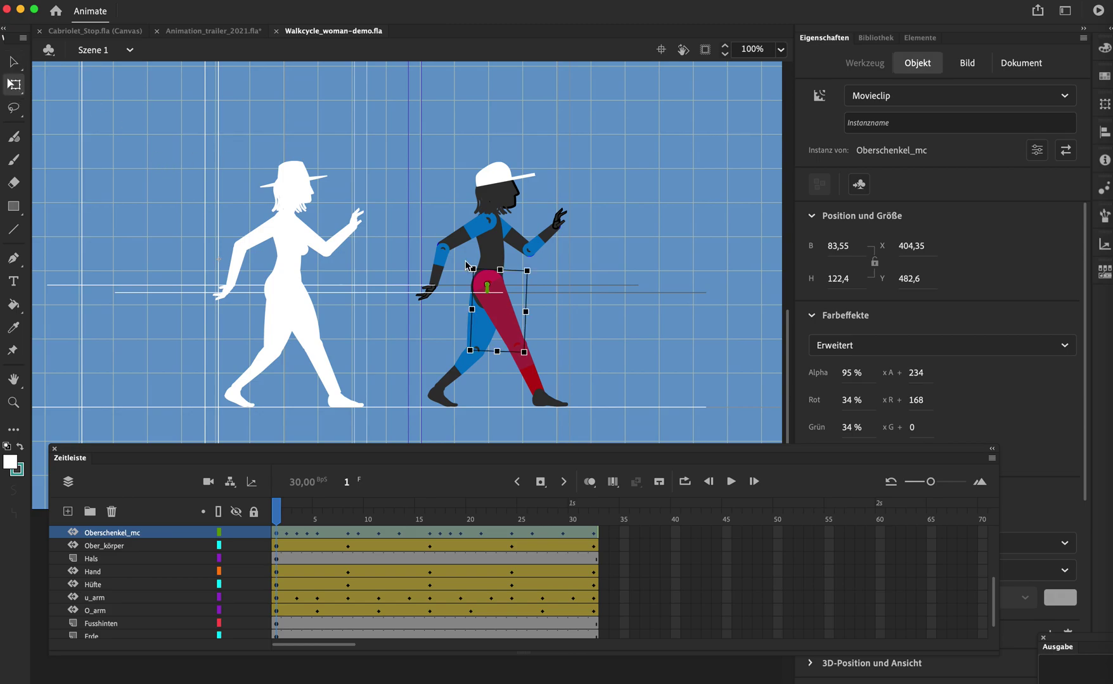
{"action": "left_click", "coordinate": [530, 362]}
{"action": "left_click_drag", "start_coordinate": [530, 362], "coordinate": [474, 393]}
{"action": "left_click", "coordinate": [534, 373]}
At frame 20, reselect Oberschenkel_mc and rotate the red thigh forward and up.
{"action": "left_click", "coordinate": [438, 365]}
{"action": "left_click", "coordinate": [470, 515]}
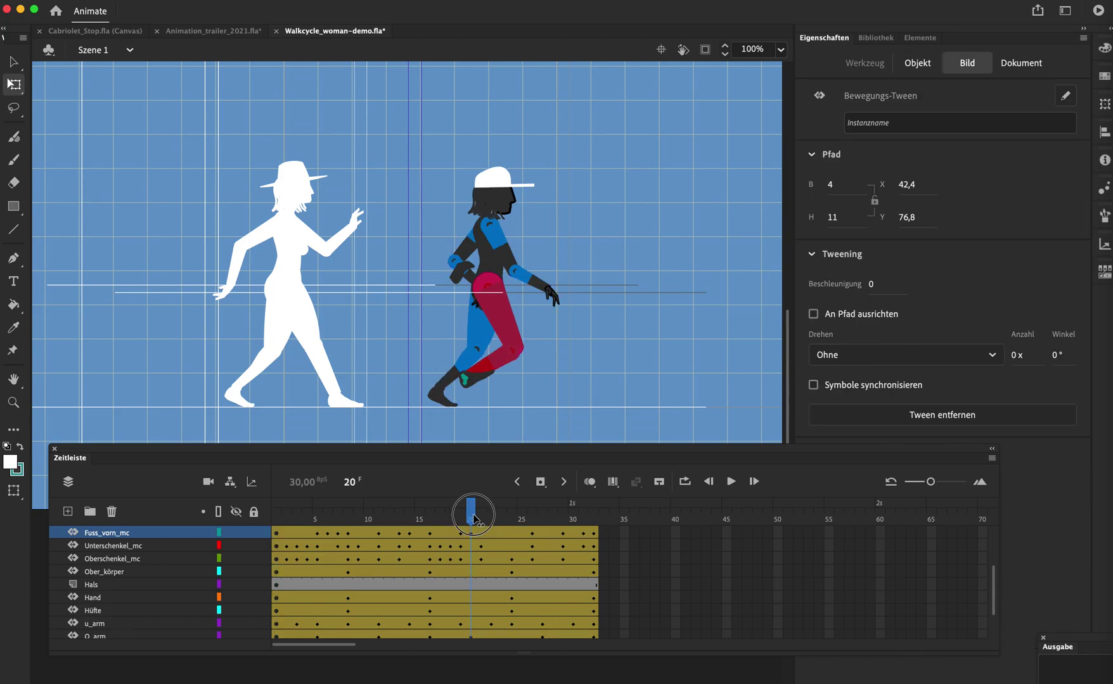
{"action": "left_click", "coordinate": [510, 391]}
{"action": "left_click", "coordinate": [523, 315]}
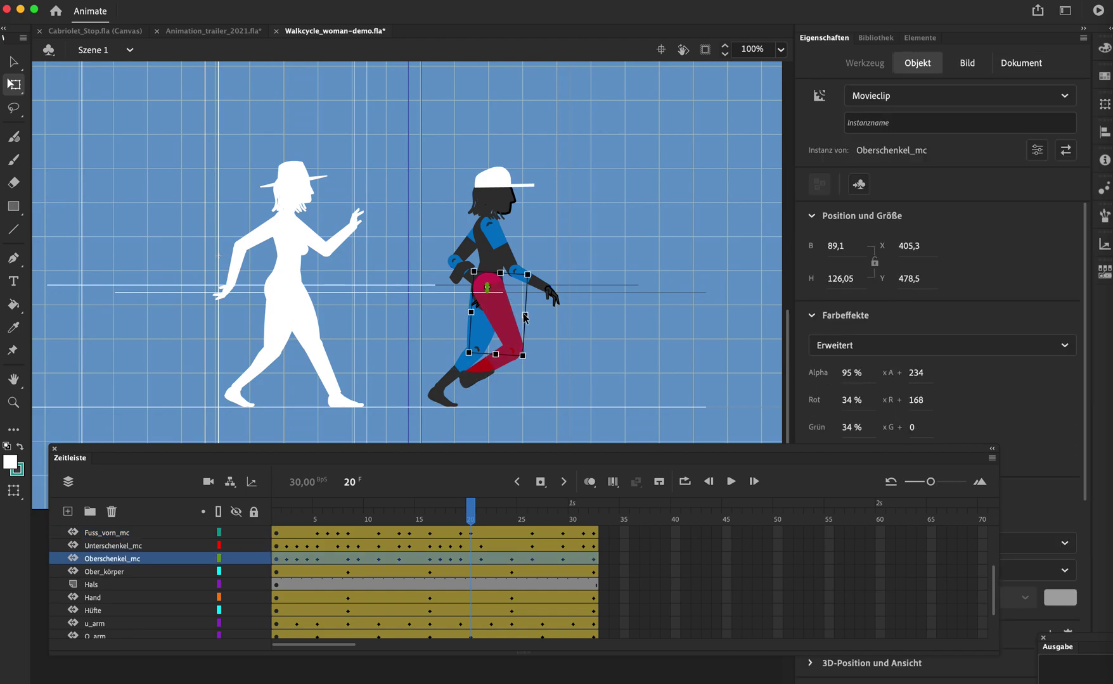
{"action": "left_click", "coordinate": [507, 372]}
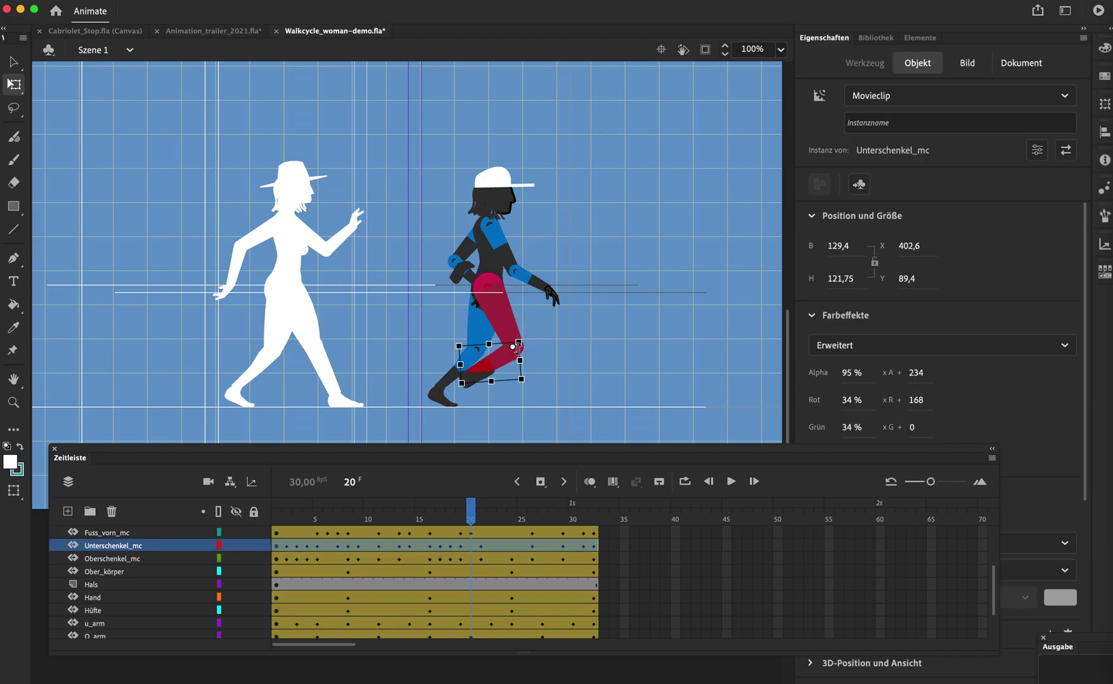
{"action": "left_click", "coordinate": [515, 315]}
{"action": "left_click_drag", "start_coordinate": [542, 289], "coordinate": [453, 345]}
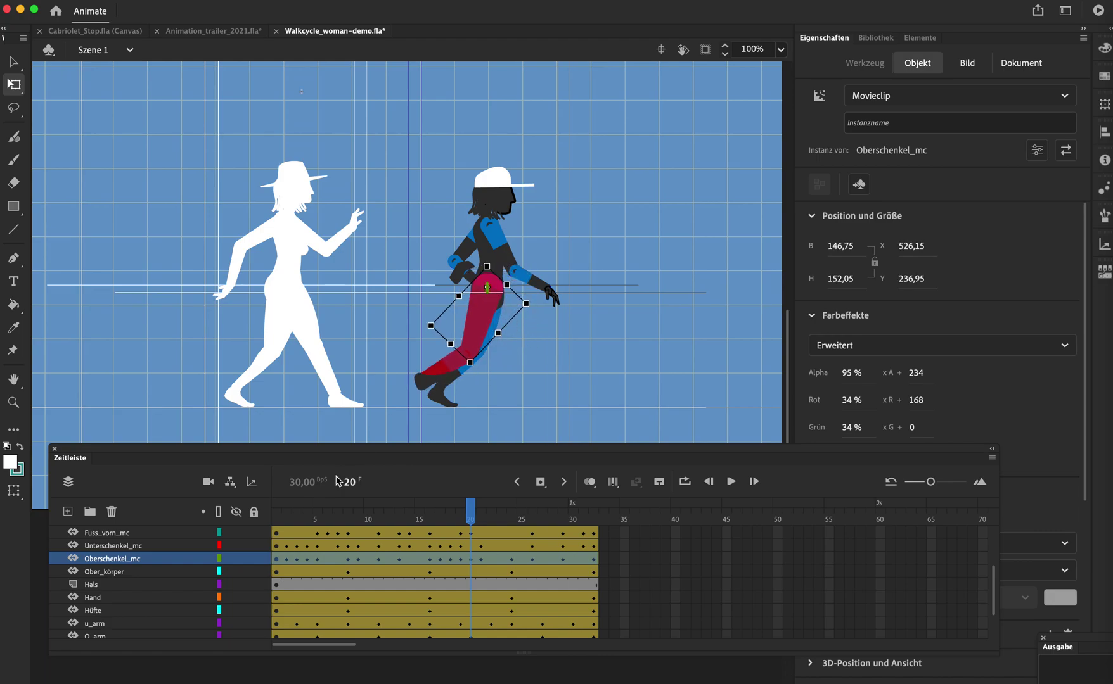
At frame 1, swing the thigh forward and rotate the lower leg so the foot swings back.
{"action": "left_click", "coordinate": [284, 521]}
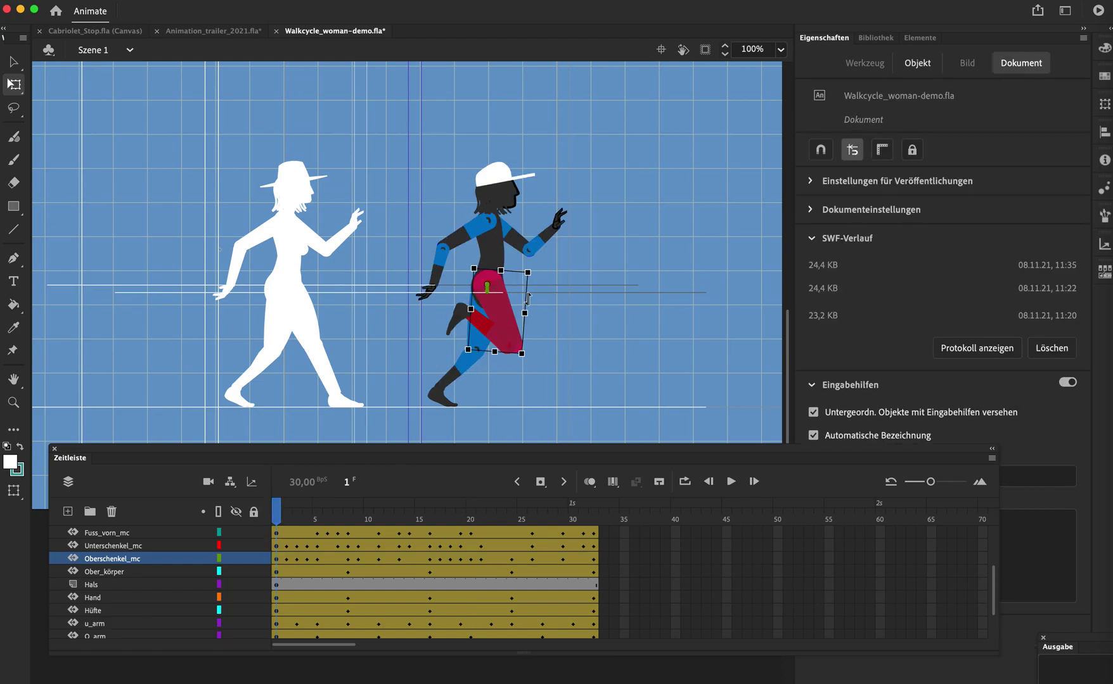
{"action": "left_click_drag", "start_coordinate": [539, 279], "coordinate": [554, 318]}
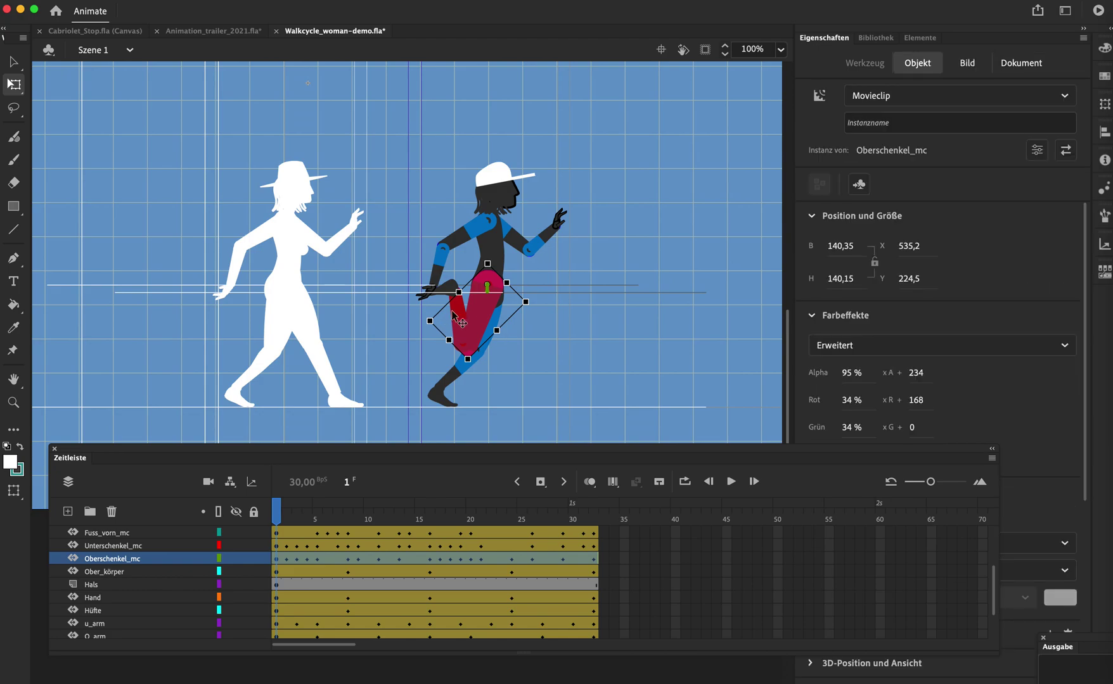
{"action": "left_click", "coordinate": [467, 332]}
{"action": "left_click_drag", "start_coordinate": [472, 362], "coordinate": [535, 279]}
{"action": "left_click", "coordinate": [483, 317]}
{"action": "left_click", "coordinate": [488, 321]}
At frame 20, rotate the red thigh around the hip until it swings forward with the knee up.
{"action": "left_click_drag", "start_coordinate": [480, 513], "coordinate": [471, 515]}
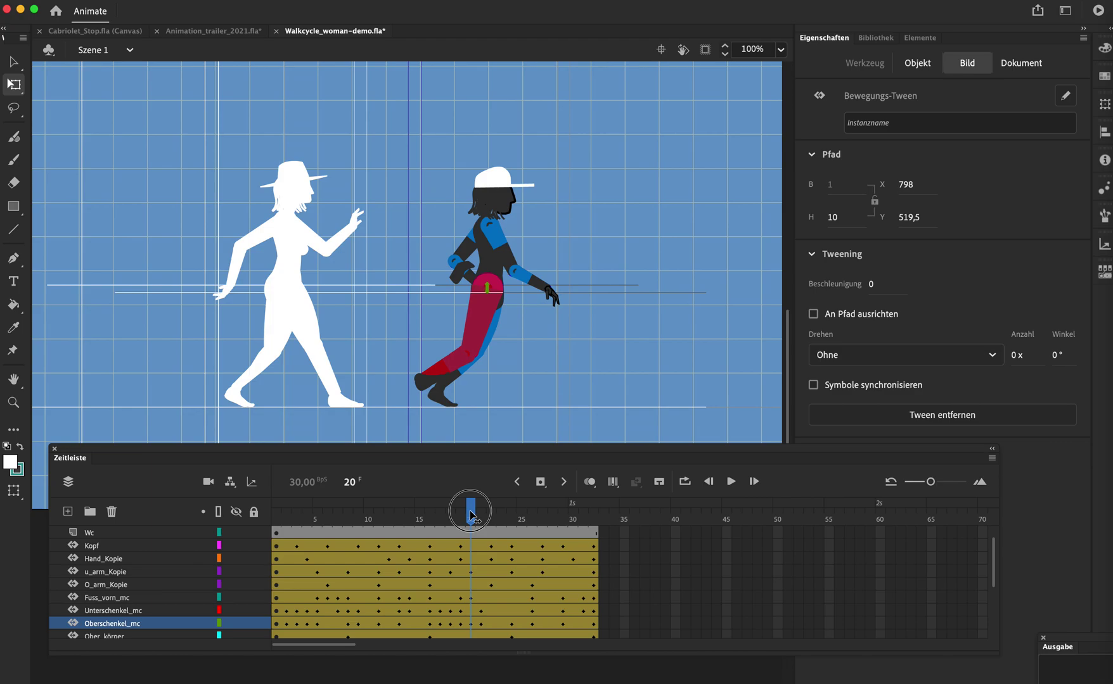
{"action": "left_click_drag", "start_coordinate": [477, 375], "coordinate": [509, 393]}
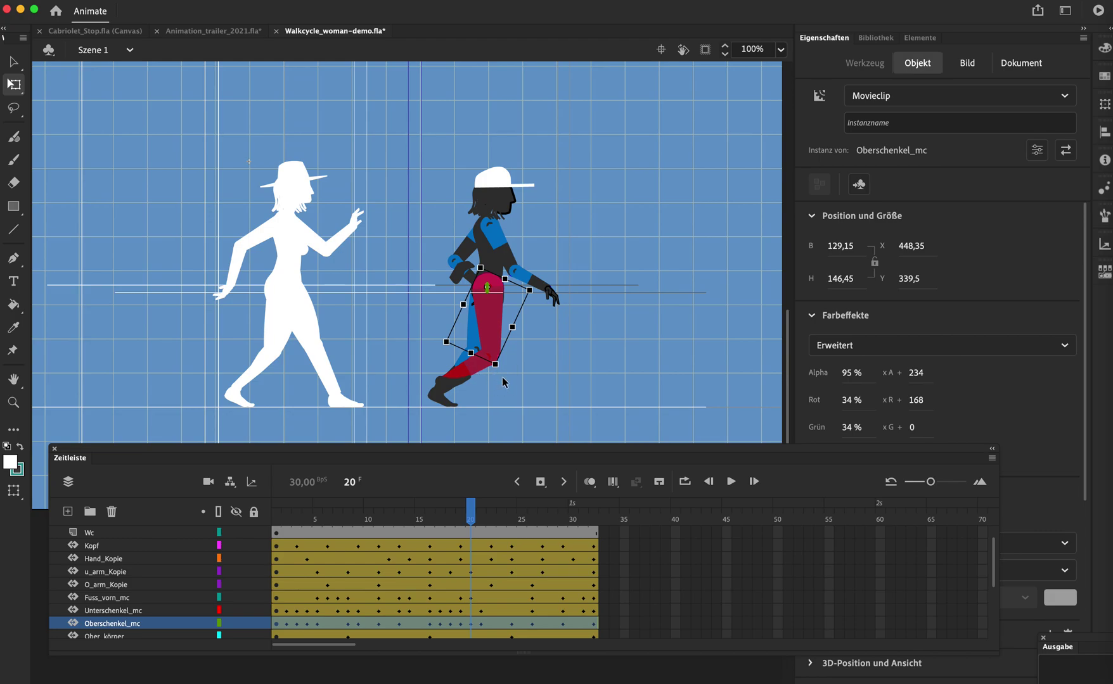
{"action": "mouse_move", "coordinate": [505, 382]}
{"action": "left_mouse_down"}
{"action": "mouse_move", "coordinate": [467, 385]}
{"action": "mouse_move", "coordinate": [409, 349]}
{"action": "mouse_move", "coordinate": [410, 405]}
{"action": "mouse_move", "coordinate": [557, 397]}
{"action": "mouse_move", "coordinate": [584, 370]}
{"action": "mouse_move", "coordinate": [578, 379]}
{"action": "mouse_move", "coordinate": [496, 369]}
{"action": "left_mouse_up"}
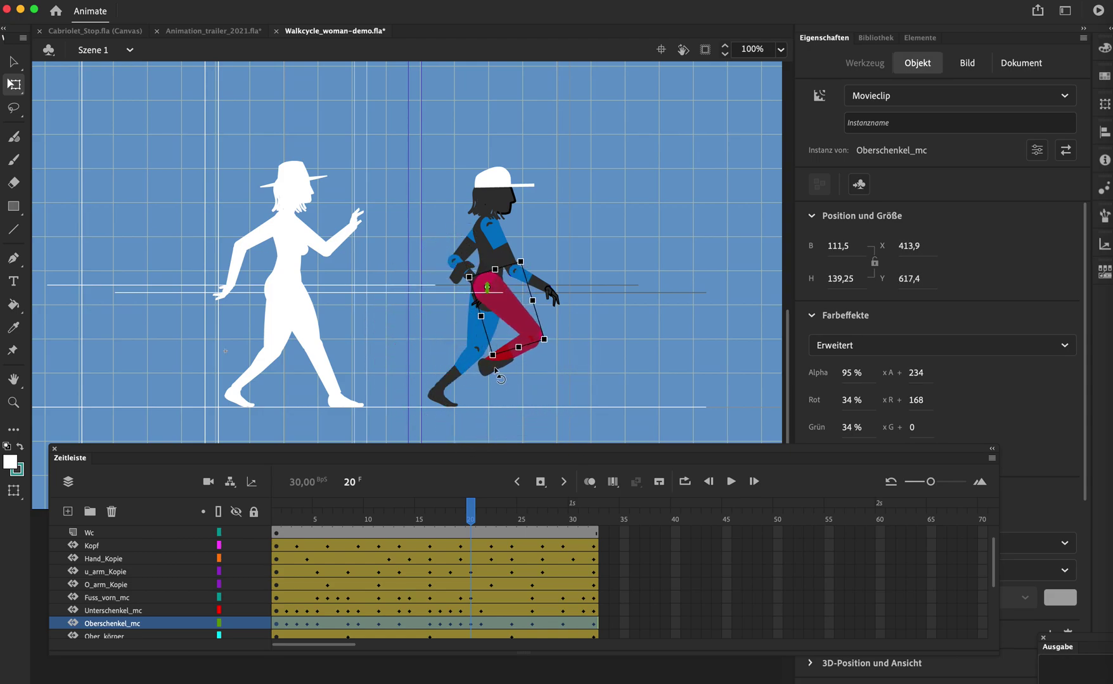
Try rotating the front foot upward at frame 20, then undo that rotation.
{"action": "left_click", "coordinate": [491, 371]}
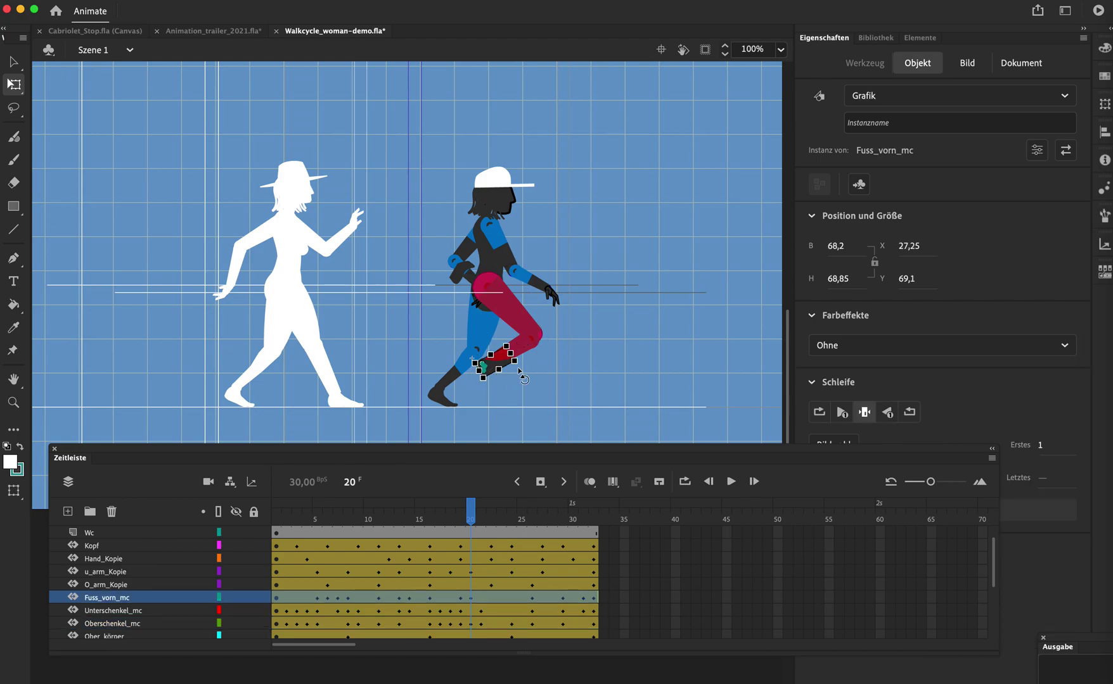
{"action": "left_click_drag", "start_coordinate": [522, 369], "coordinate": [505, 396]}
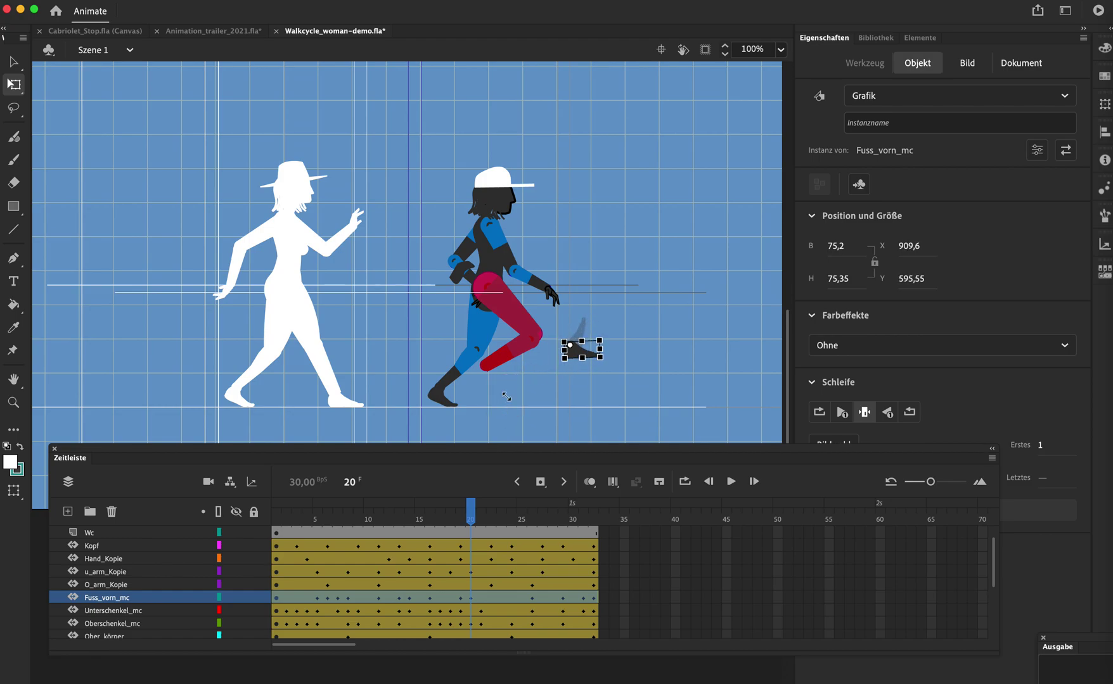
{"action": "key", "text": "cmd+z"}
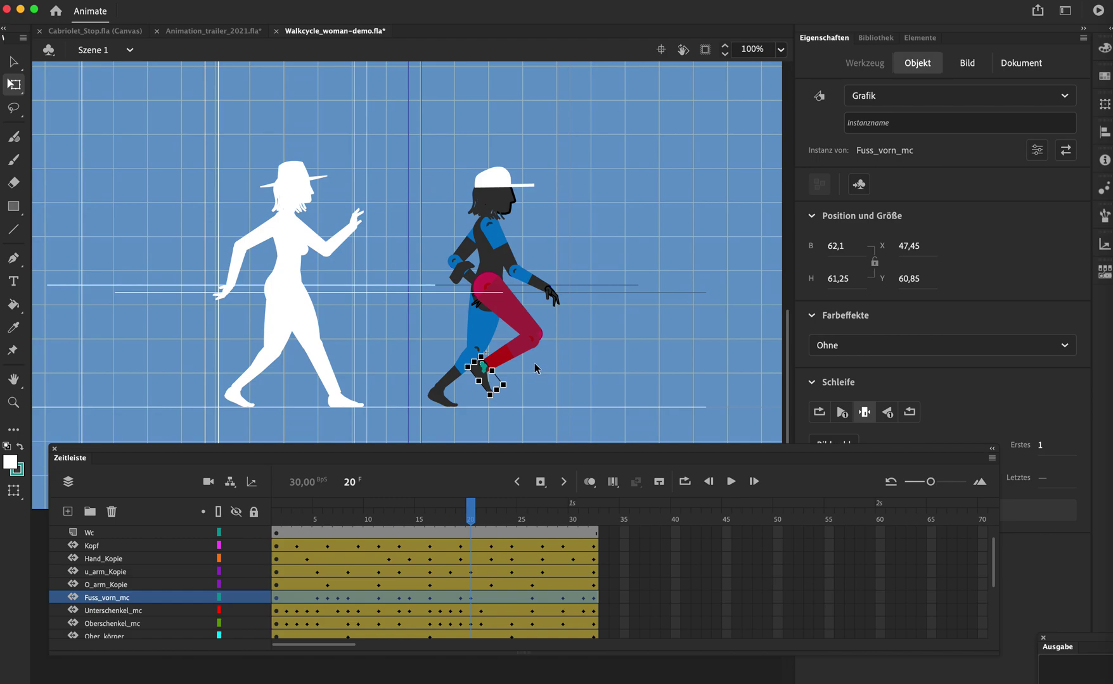
Swing the red lower leg down to a diagonal and restore the front foot's earlier pose.
{"action": "left_click", "coordinate": [512, 352]}
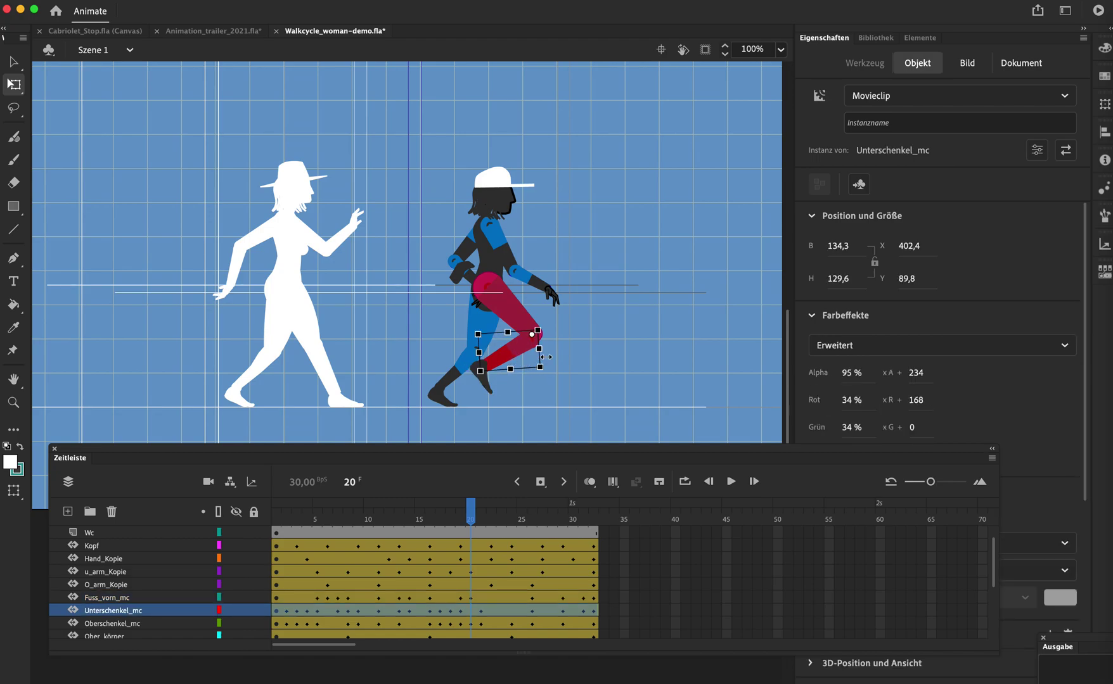
{"action": "mouse_move", "coordinate": [549, 378]}
{"action": "left_mouse_down"}
{"action": "mouse_move", "coordinate": [586, 330]}
{"action": "mouse_move", "coordinate": [515, 375]}
{"action": "mouse_move", "coordinate": [545, 351]}
{"action": "mouse_move", "coordinate": [569, 374]}
{"action": "left_mouse_up"}
{"action": "left_click", "coordinate": [527, 414]}
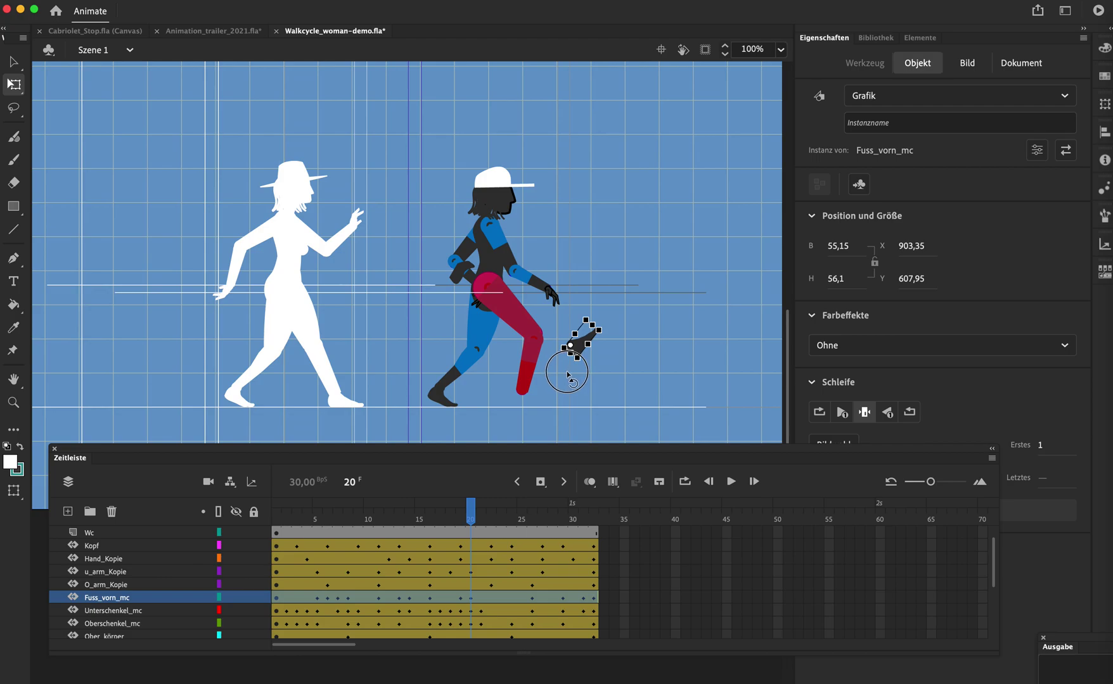
{"action": "key", "text": "super+z"}
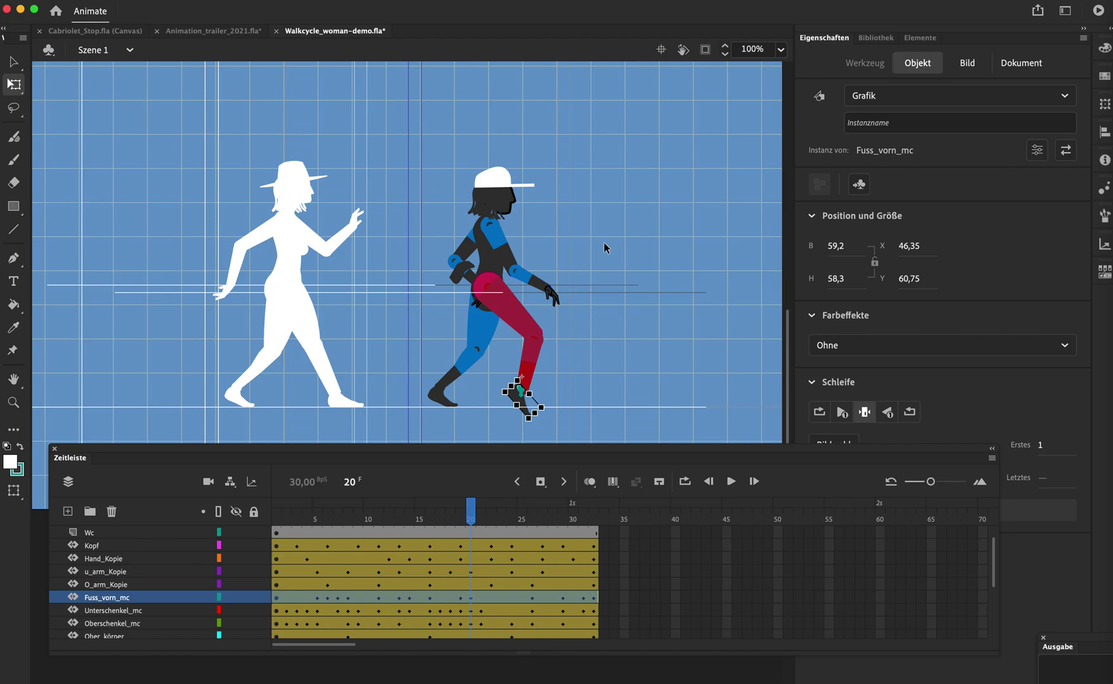
Switch to Animate 2021 and bring up the Animation_trailer_2021.fla document with nothing selected.
{"action": "key", "text": "super+Tab"}
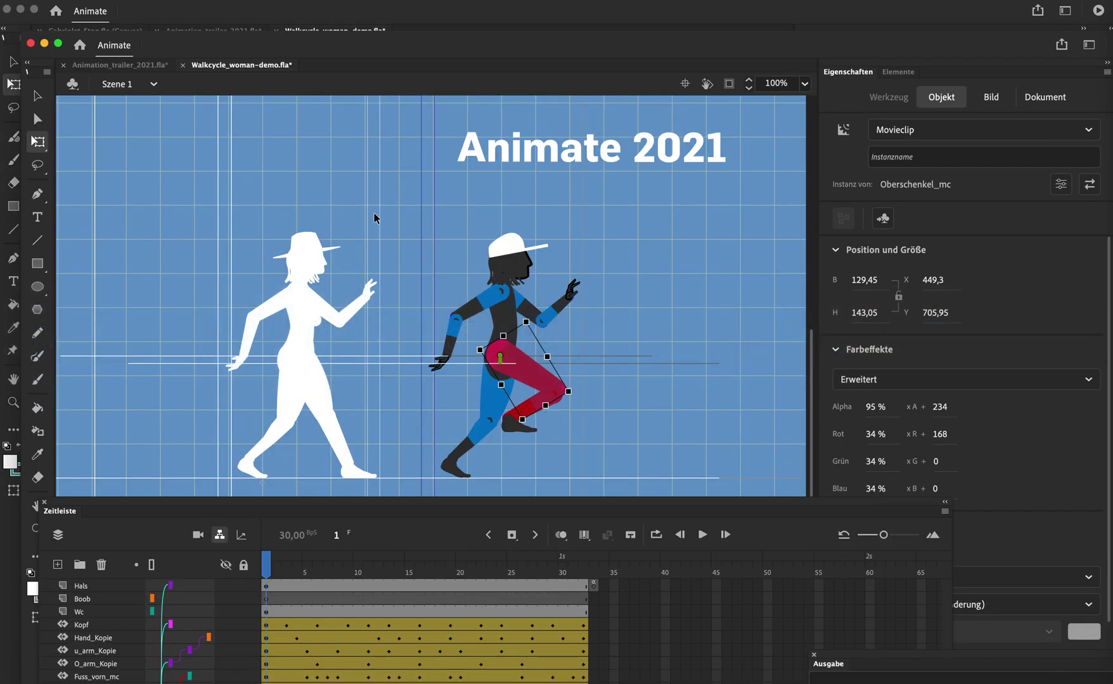
{"action": "left_click", "coordinate": [113, 66]}
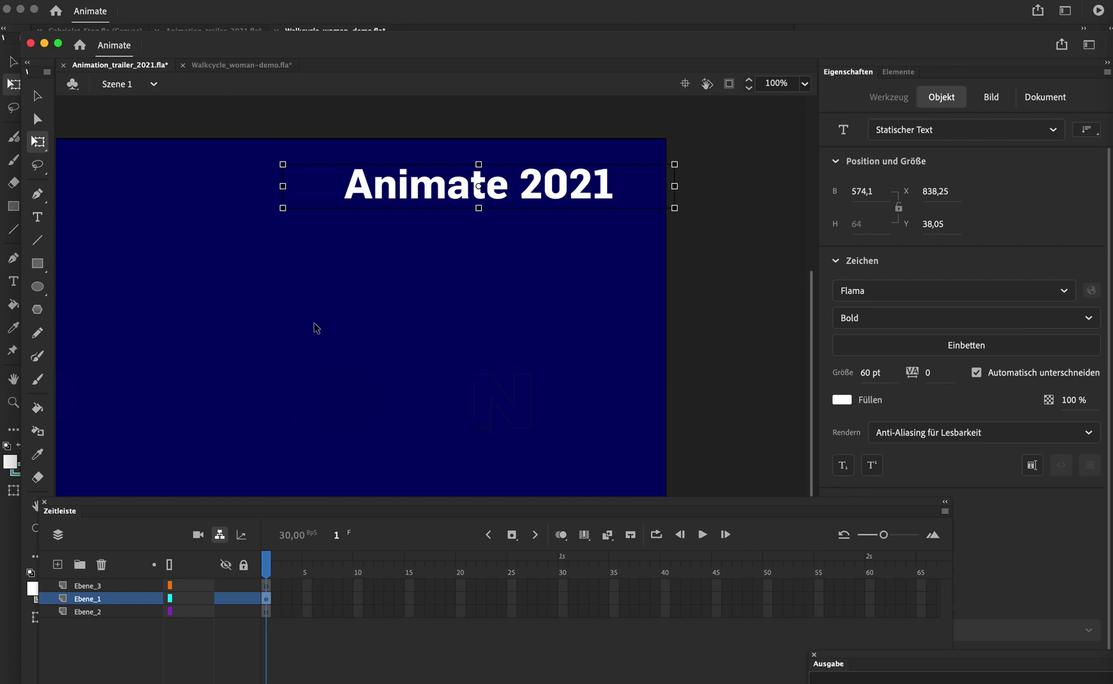
{"action": "left_click", "coordinate": [296, 356]}
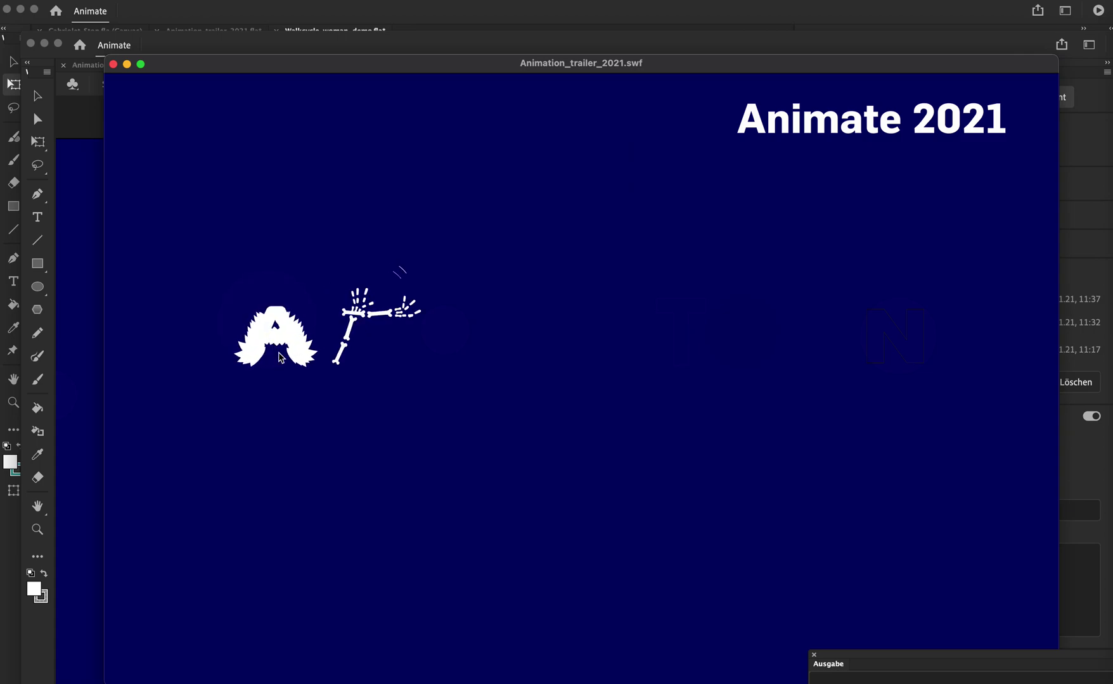
Close the 2021 preview, then test-play Animation_trailer_2021.fla in Animate 2022 and close it.
{"action": "key", "text": "super+w"}
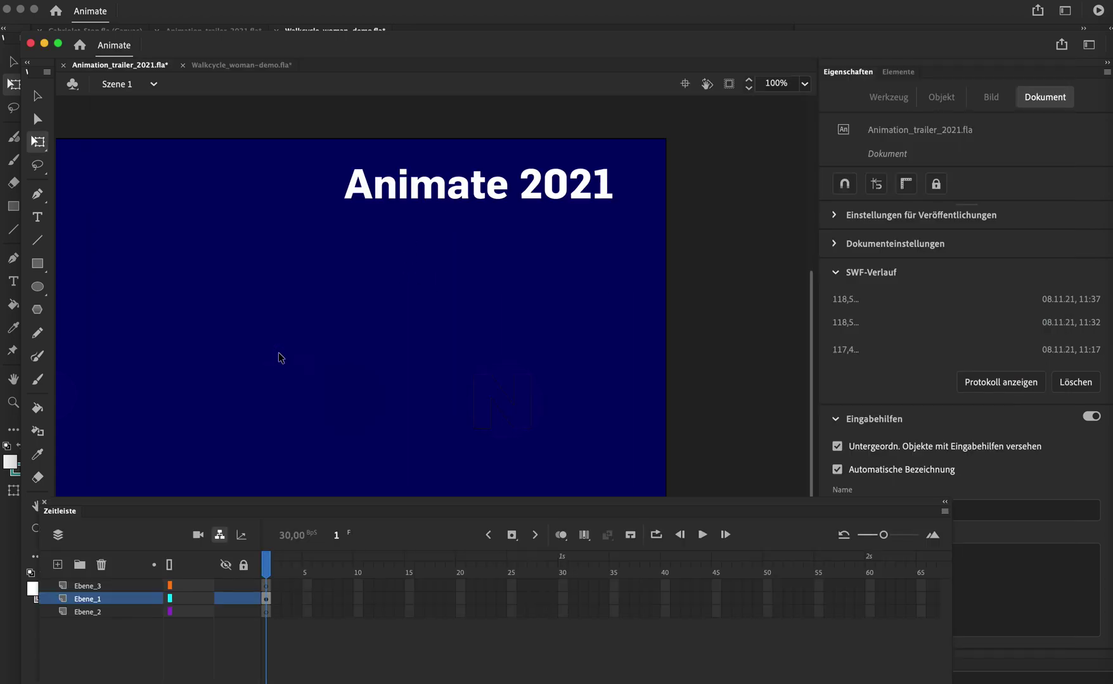
{"action": "key", "text": "super+Tab"}
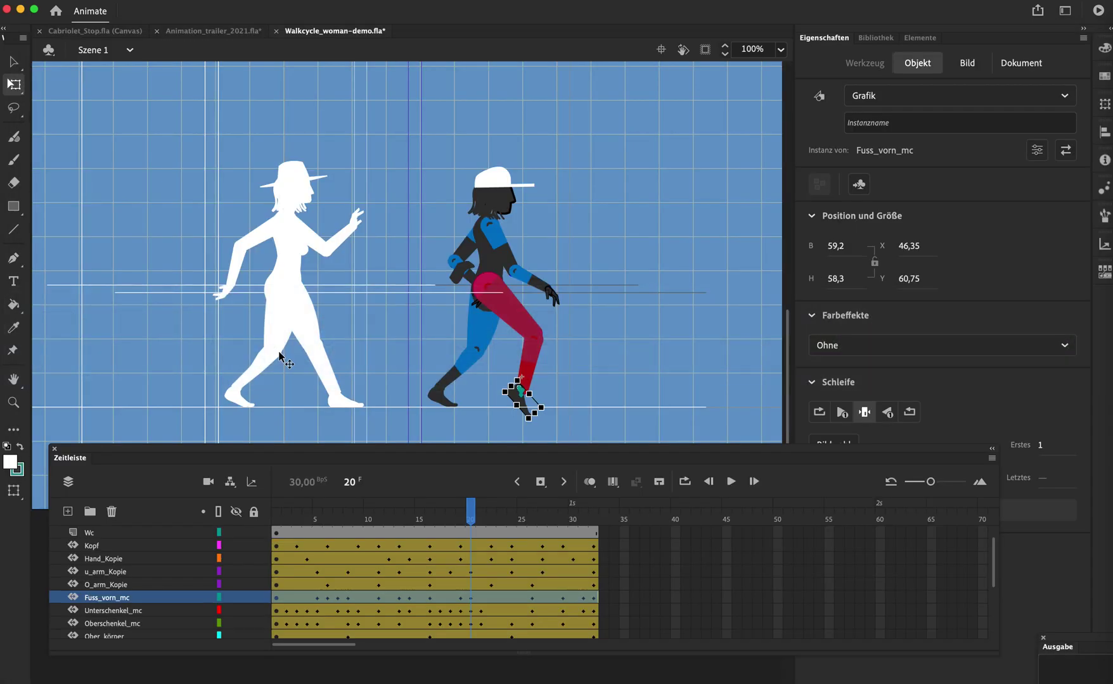
{"action": "left_click", "coordinate": [197, 32]}
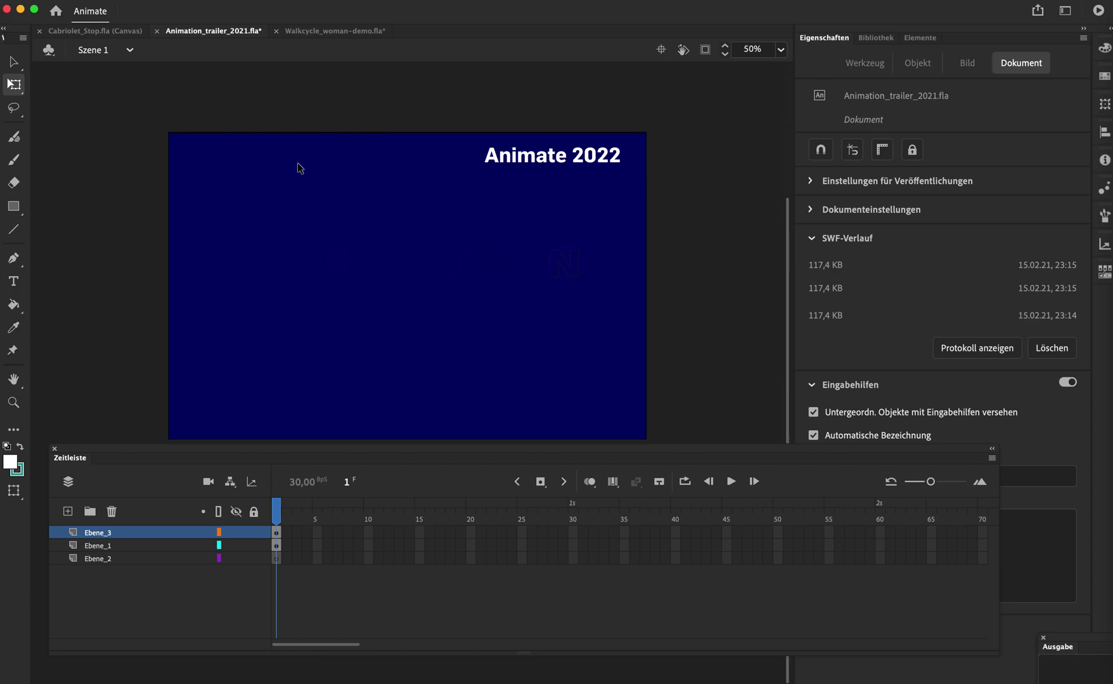
{"action": "key", "text": "super+Return"}
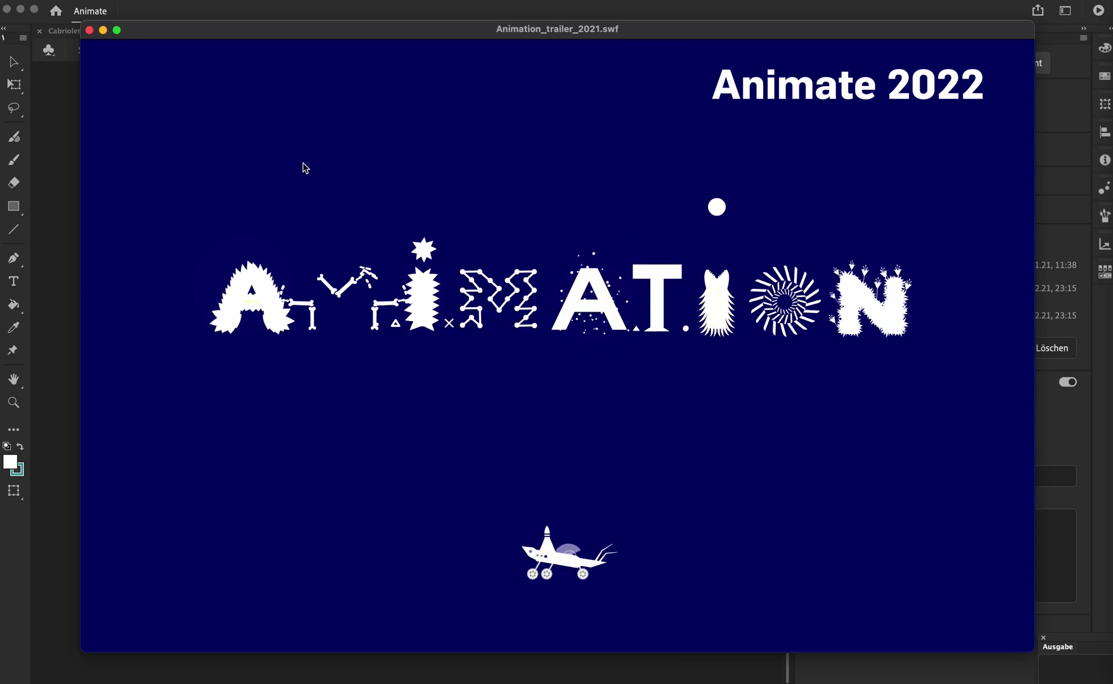
{"action": "key", "text": "super+w"}
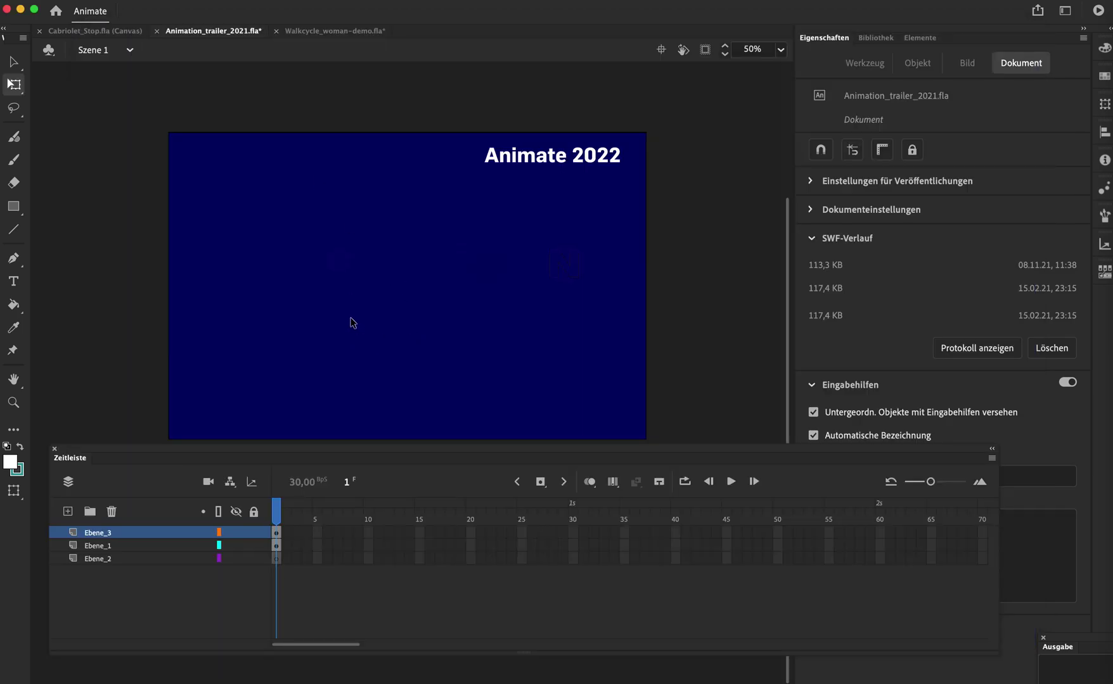